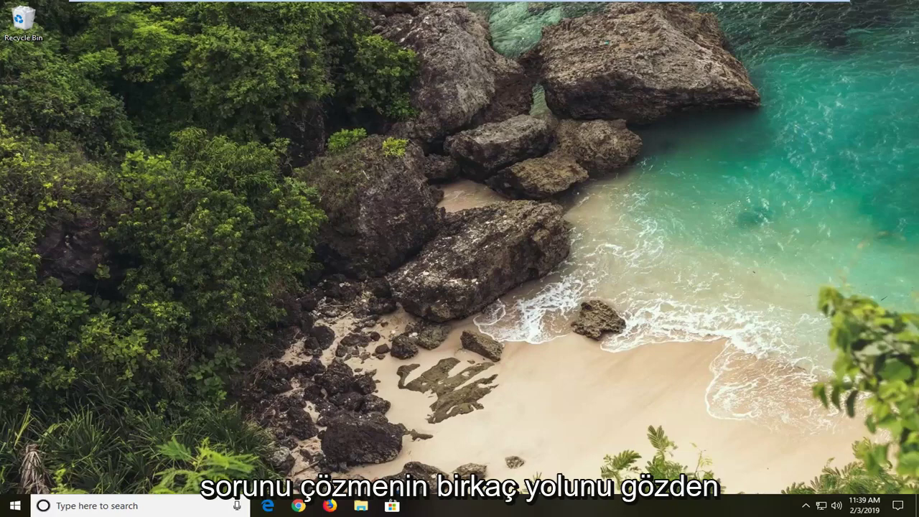
- Search Windows for ccleaner and open the file location of the CCleaner desktop app
click(15, 506)
text(ccleaner)
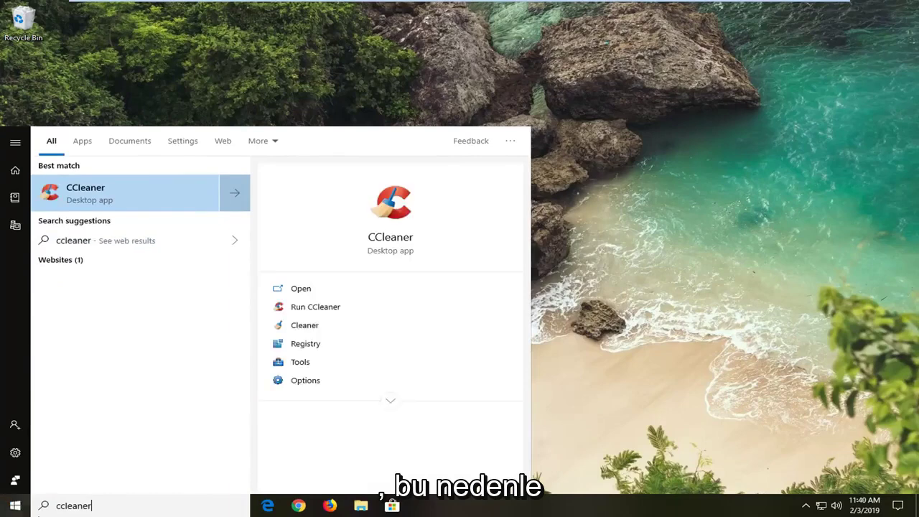
right_click(87, 196)
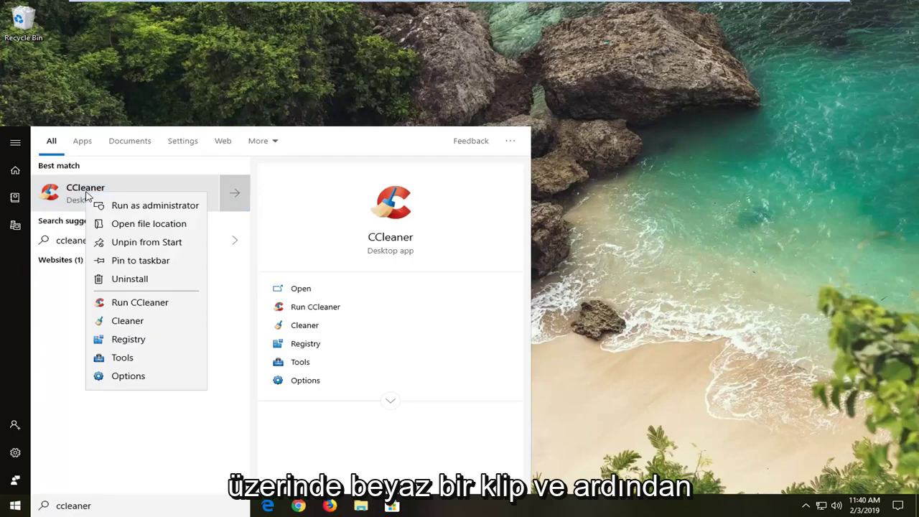
click(141, 224)
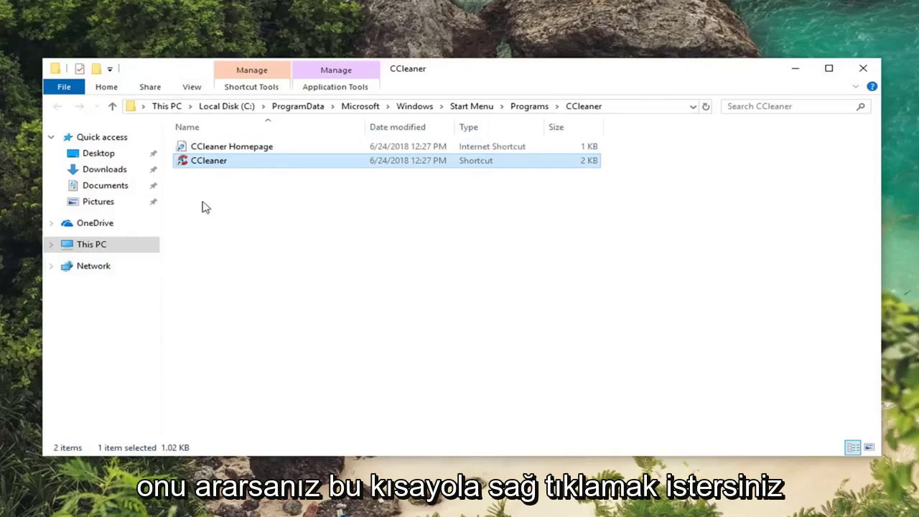
- Open the CCleaner shortcut's properties and show its compatibility settings
right_click(205, 165)
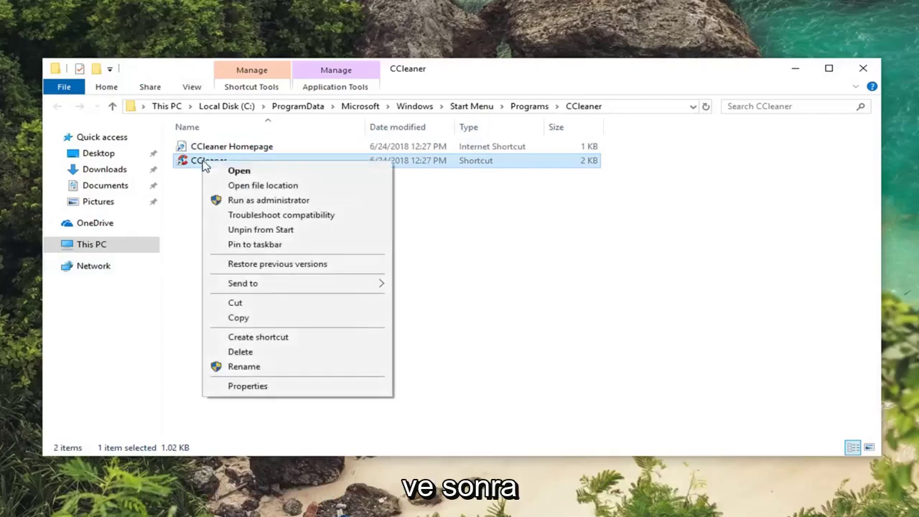
click(250, 388)
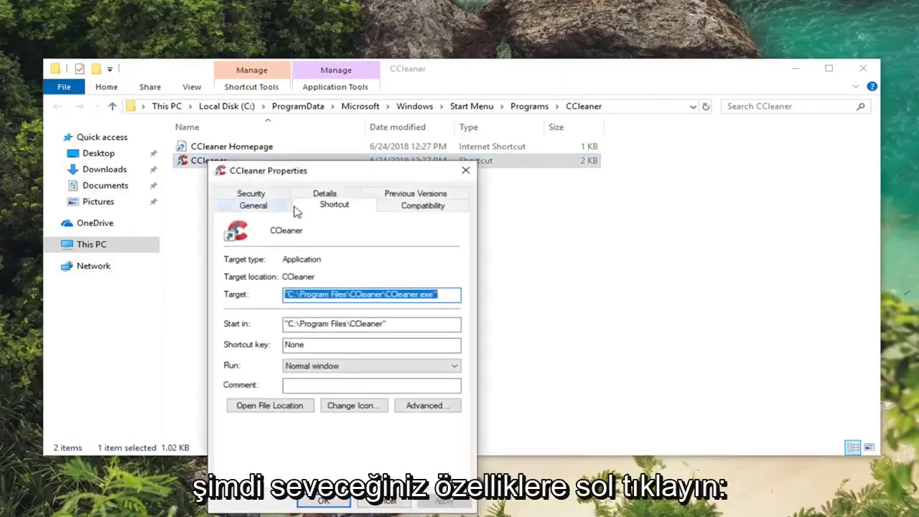
drag(302, 169, 346, 89)
click(455, 124)
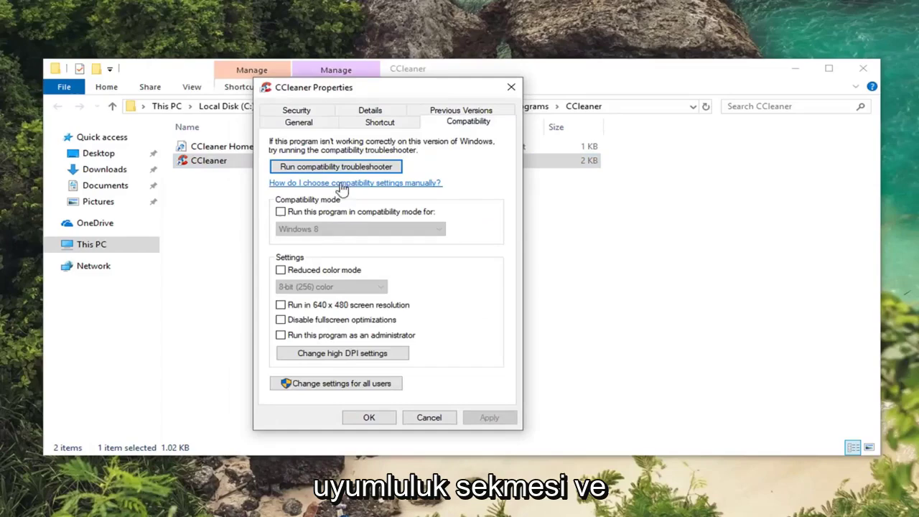
- Enable compatibility mode for the CCleaner shortcut with Windows 8 as the chosen version
click(280, 212)
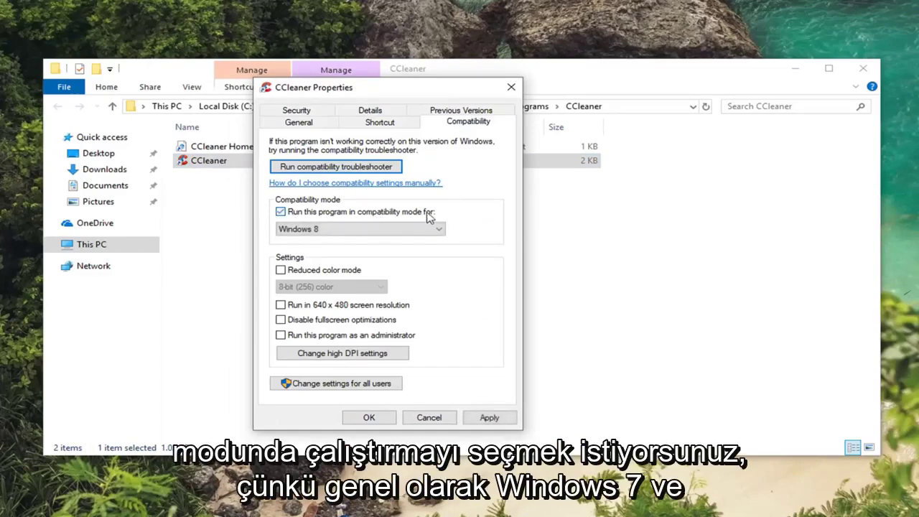
click(388, 228)
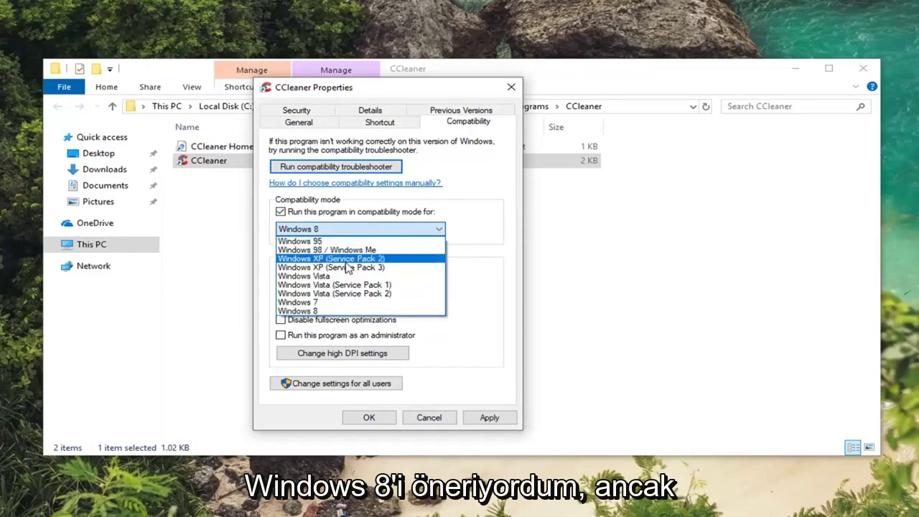
click(485, 215)
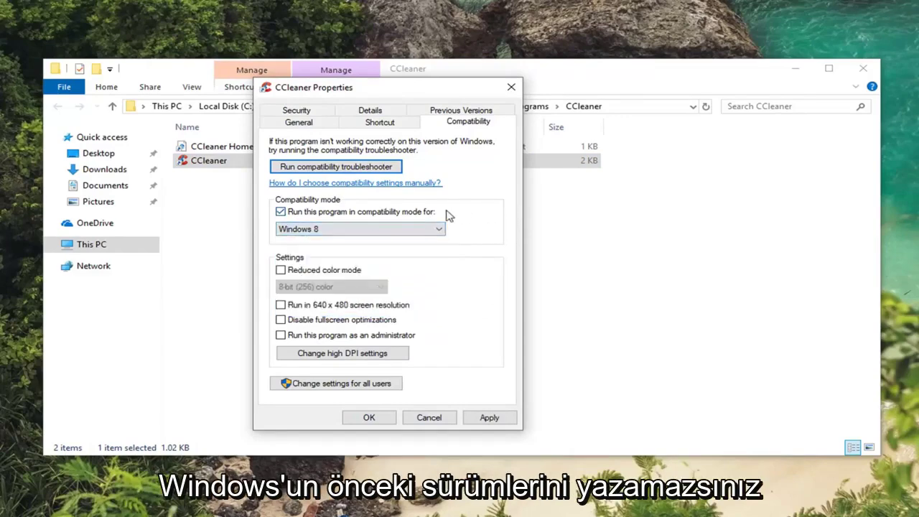
click(316, 231)
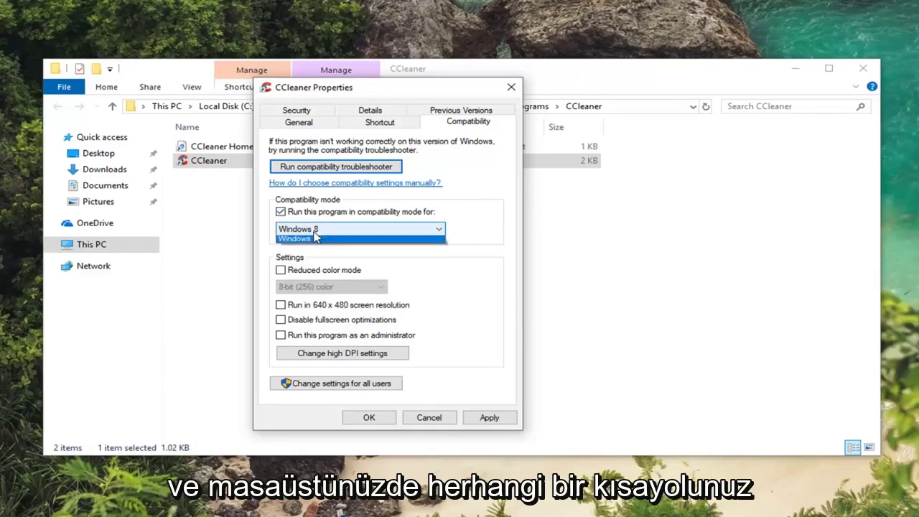
click(499, 229)
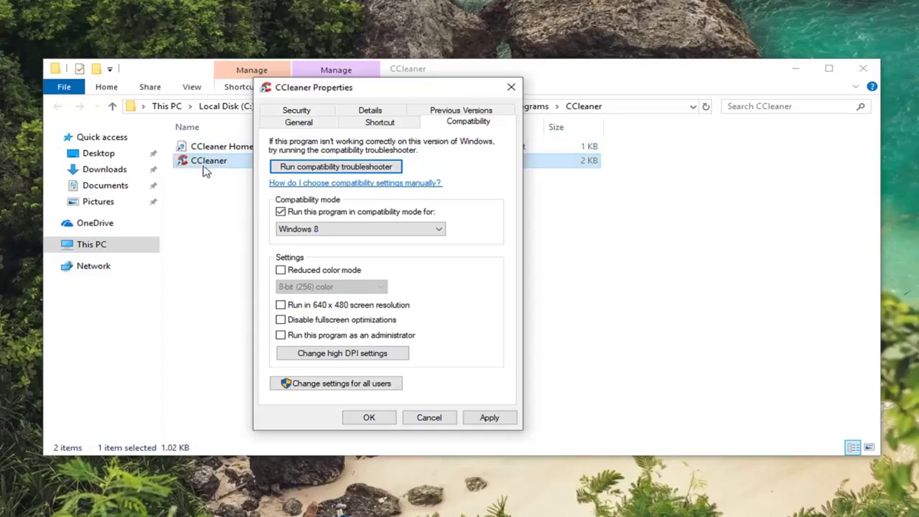
drag(359, 87, 513, 173)
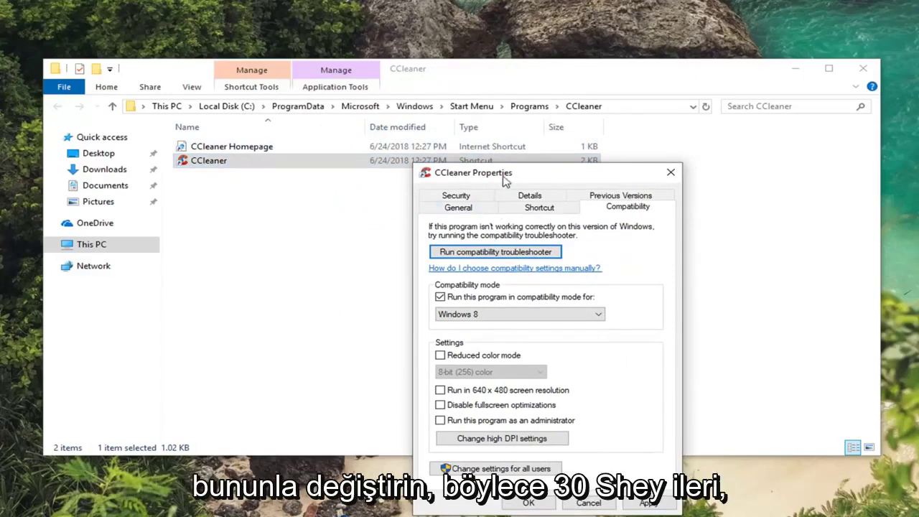
drag(504, 180, 376, 71)
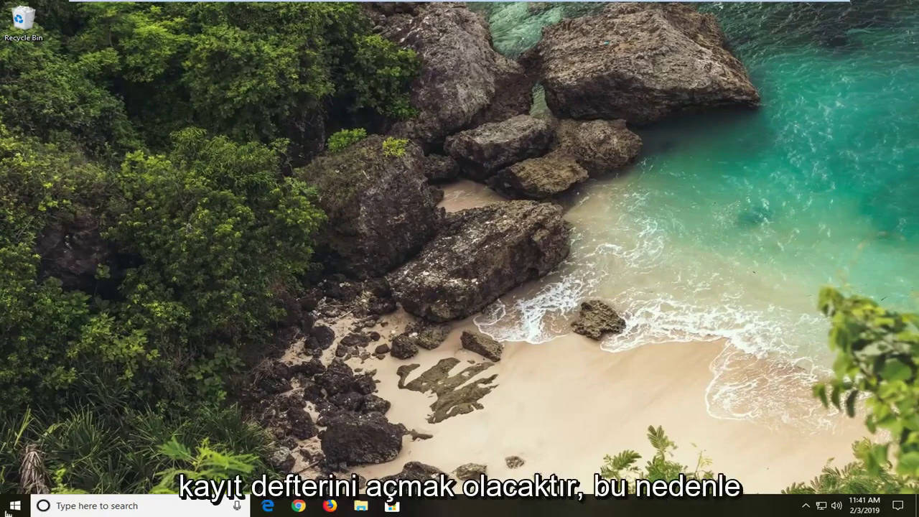
- Search Windows for regedit, run Registry Editor as administrator and allow it to make changes
click(14, 506)
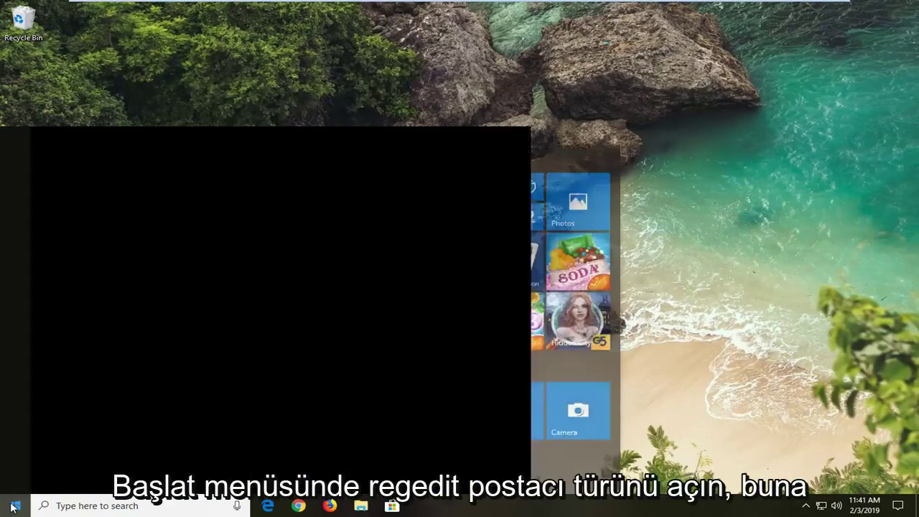
text(regedit)
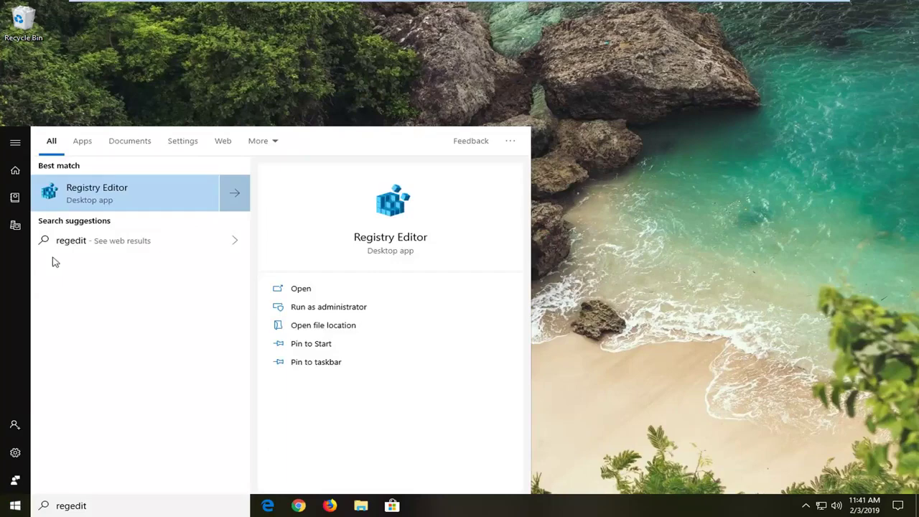
right_click(97, 197)
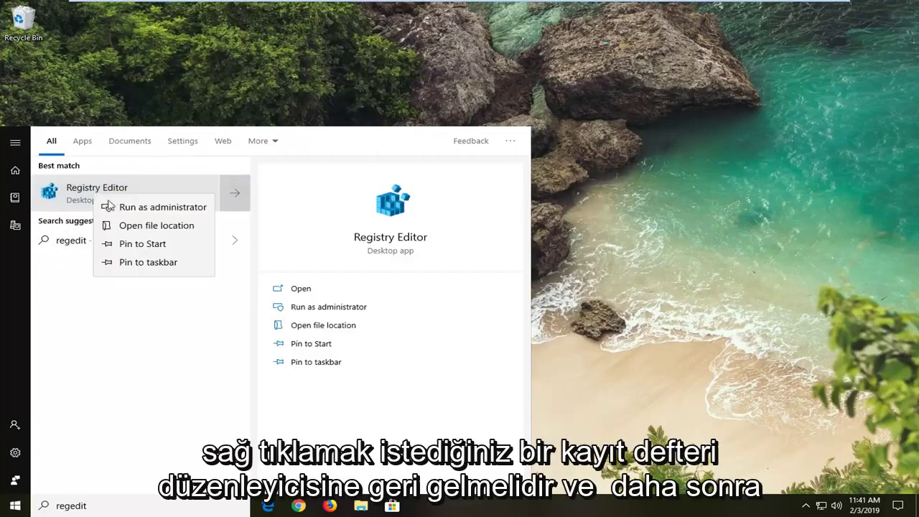
click(119, 206)
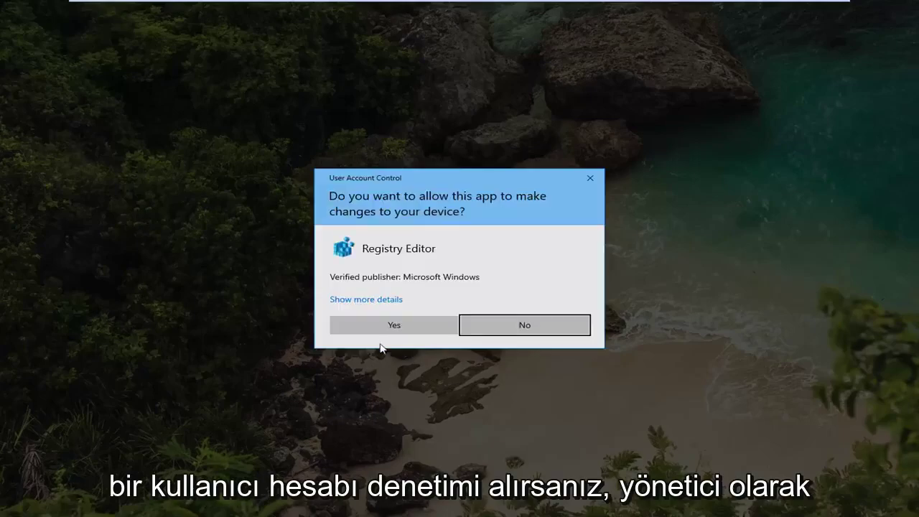
click(402, 332)
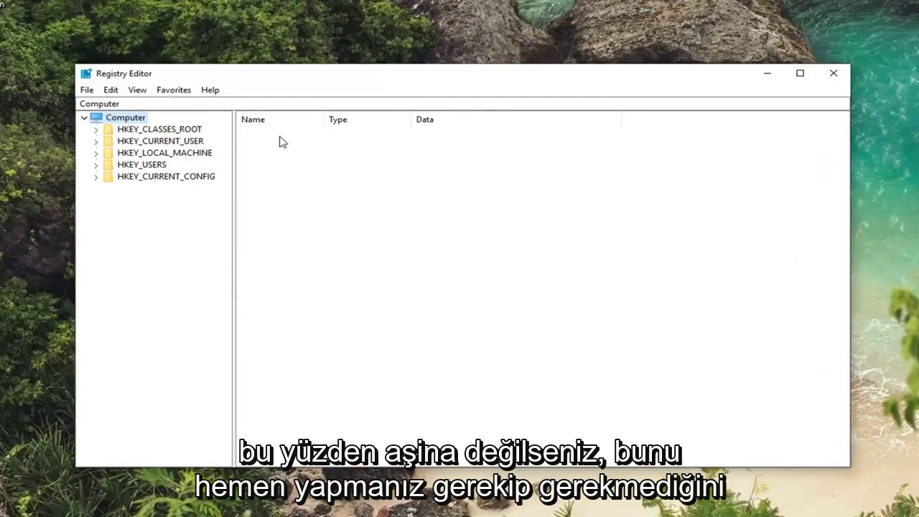
- Open the registry export dialog and the registry import dialog, cancelling each without processing a file
click(87, 92)
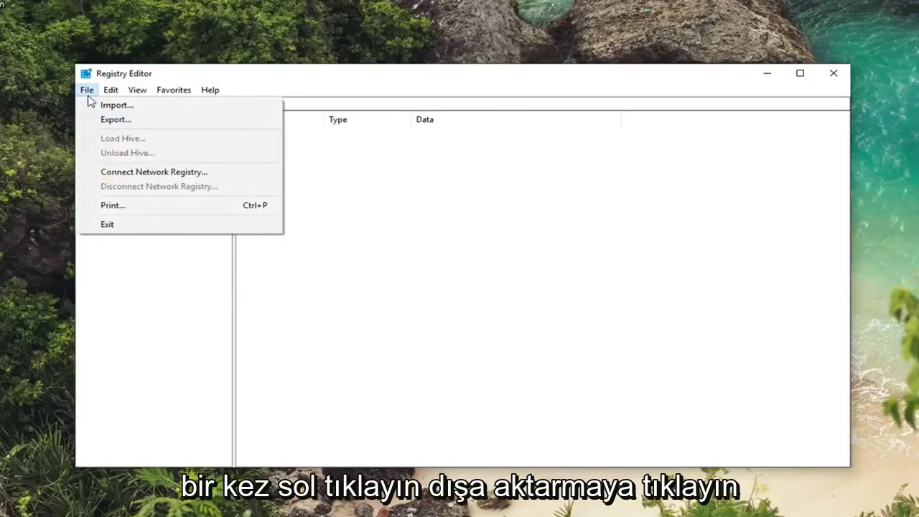
click(101, 119)
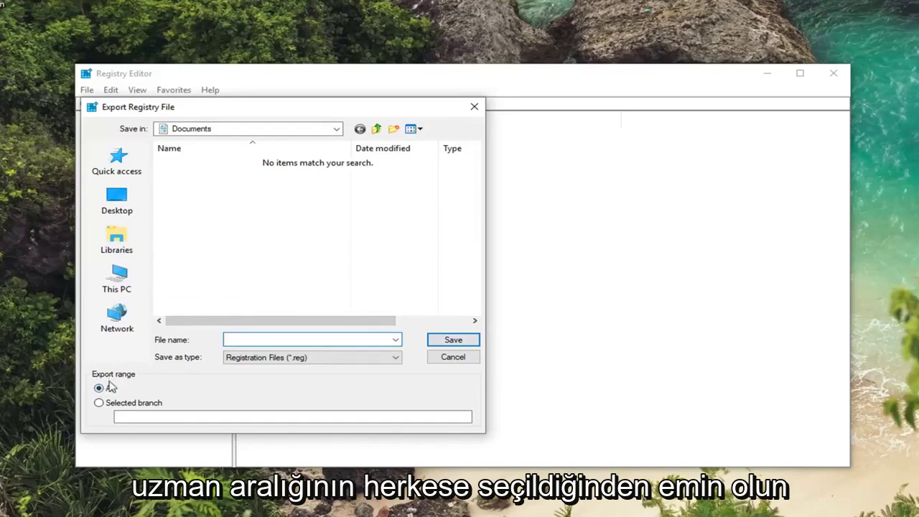
click(453, 357)
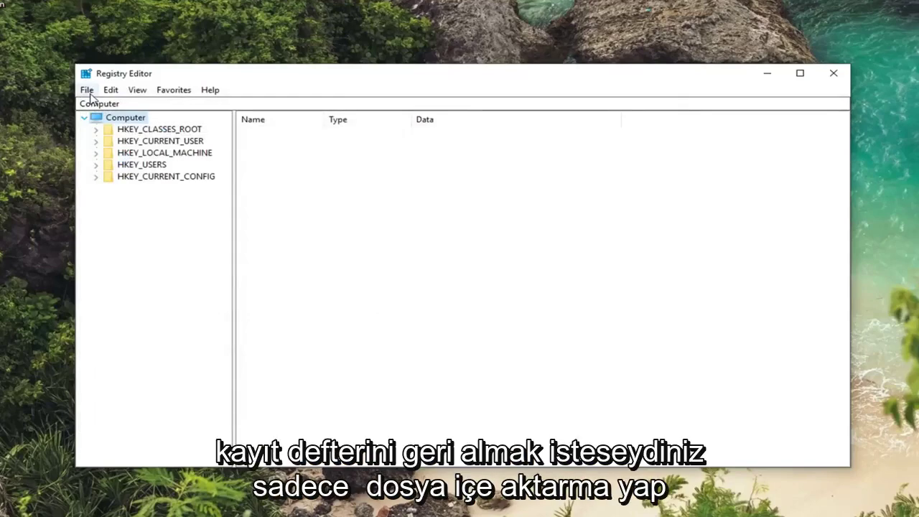
click(90, 93)
click(101, 105)
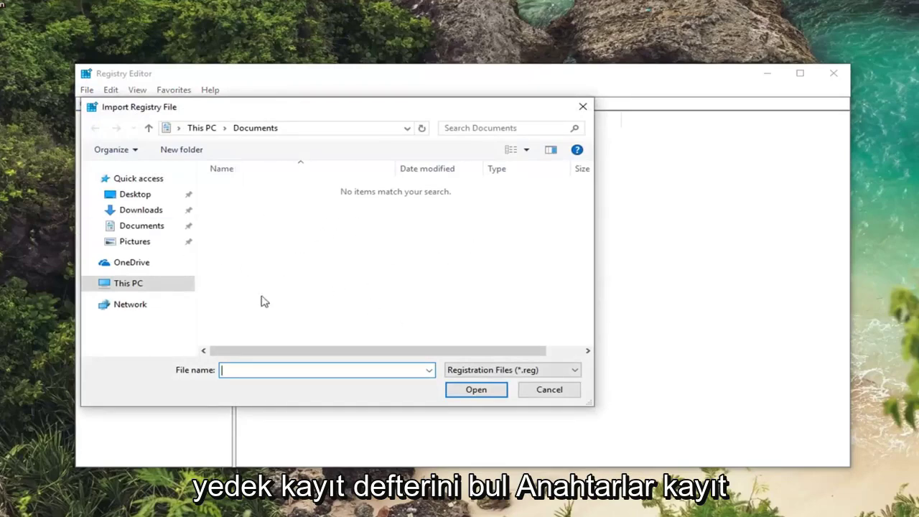
click(561, 392)
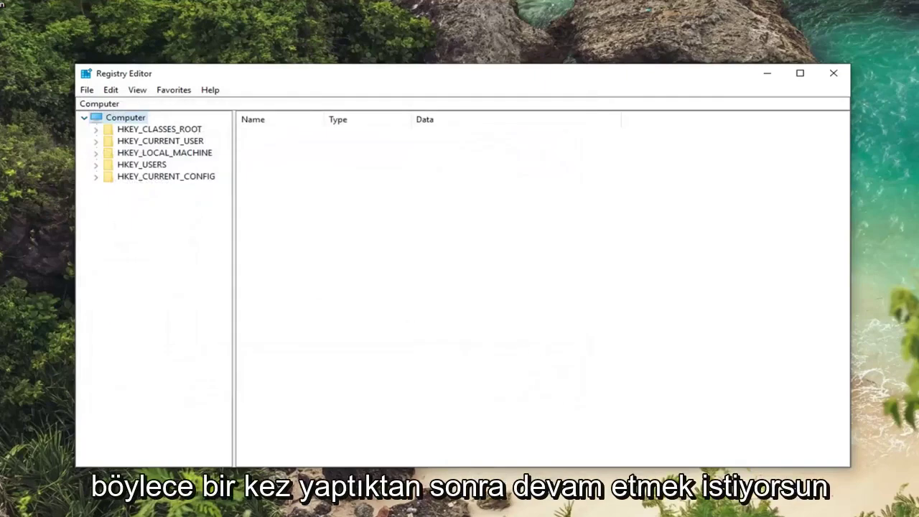
- Expand the registry tree through HKEY_LOCAL_MACHINE and SOFTWARE down to the Microsoft key
click(150, 154)
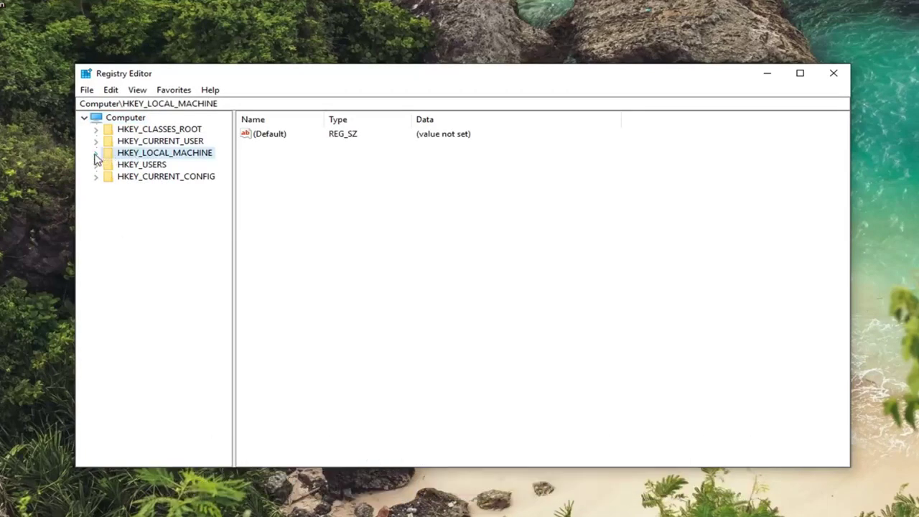
click(96, 155)
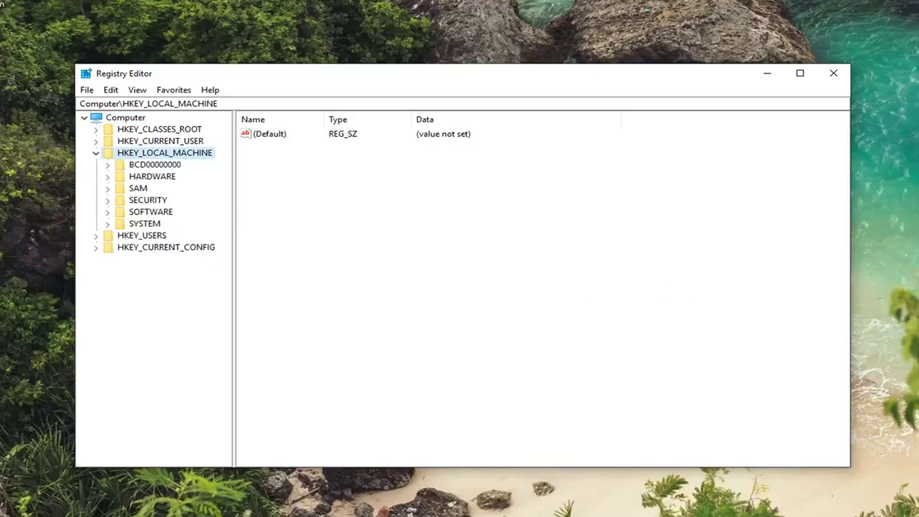
click(147, 212)
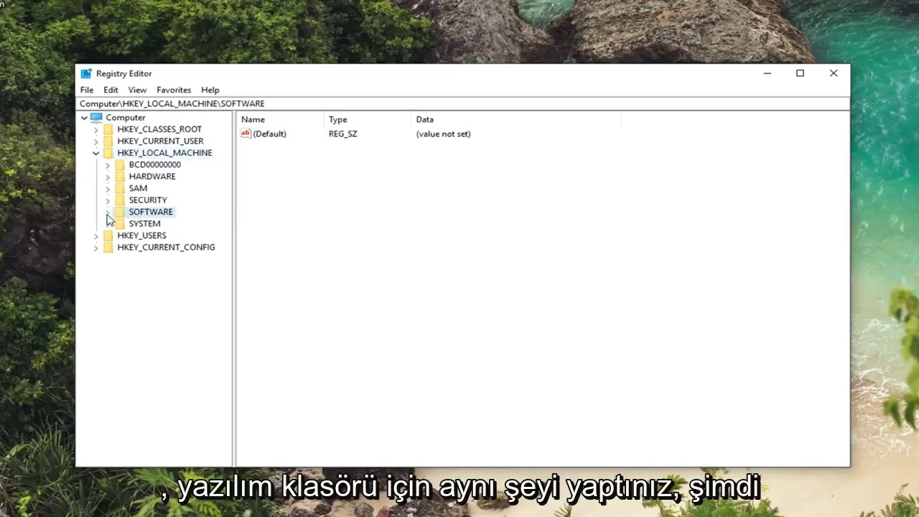
click(107, 213)
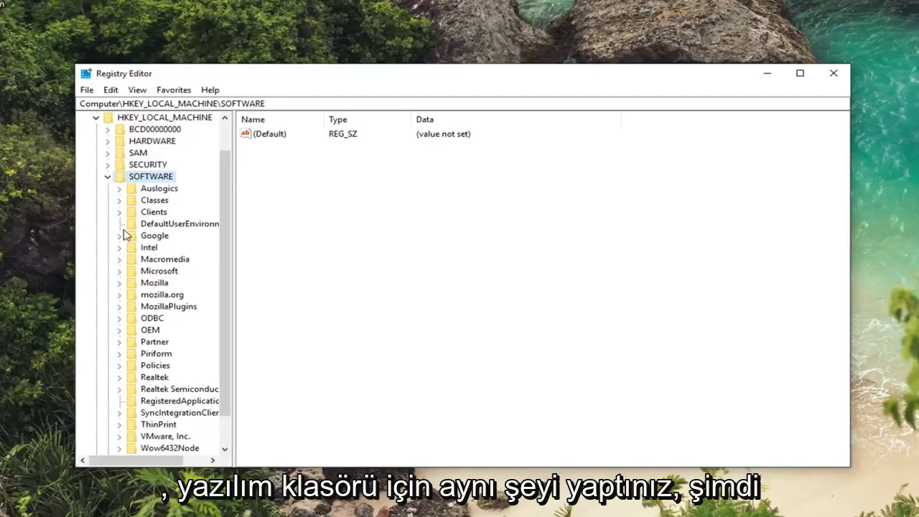
scroll(127, 240, down, 1)
click(145, 237)
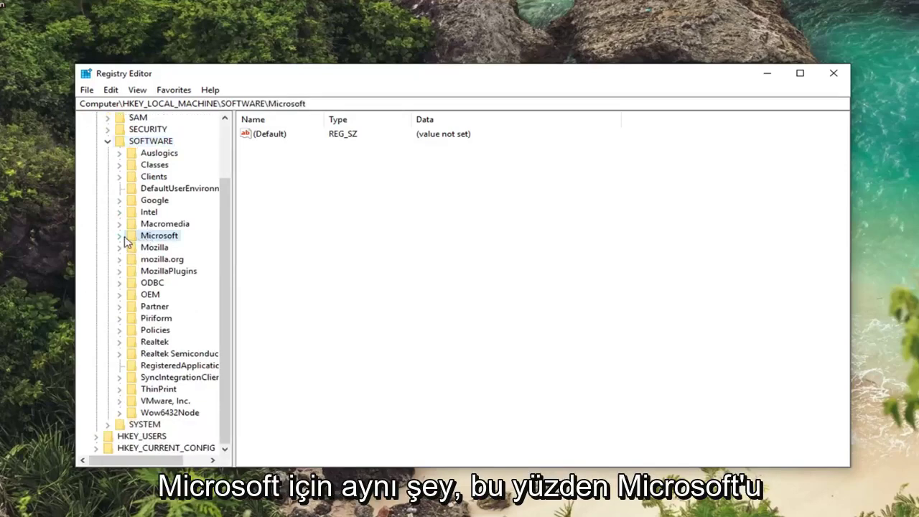
click(120, 236)
- Widen the registry tree and expand Windows NT and its CurrentVersion key under Microsoft
drag(234, 212, 362, 206)
scroll(191, 292, down, 20)
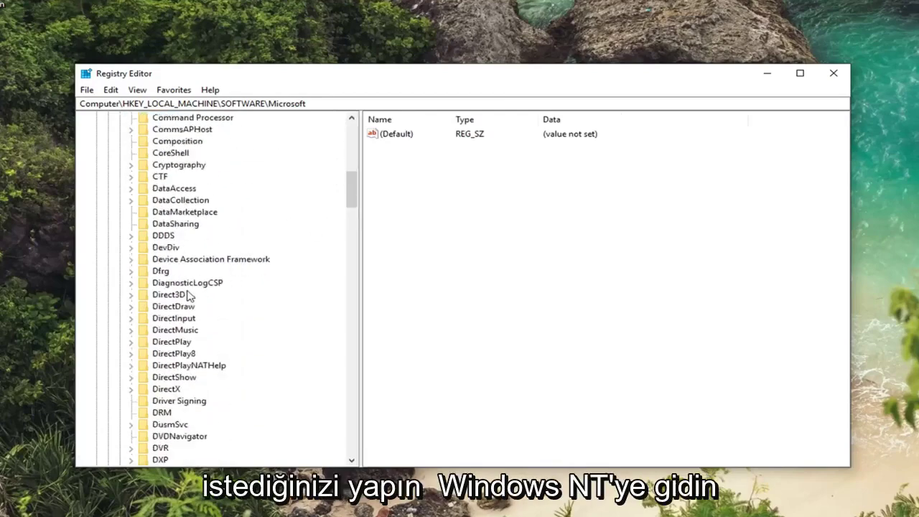
scroll(166, 323, down, 20)
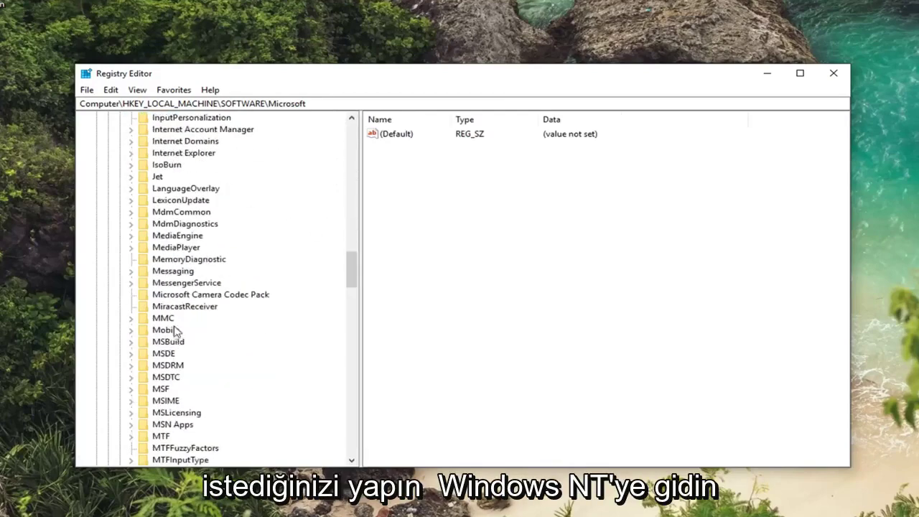
scroll(171, 337, down, 5)
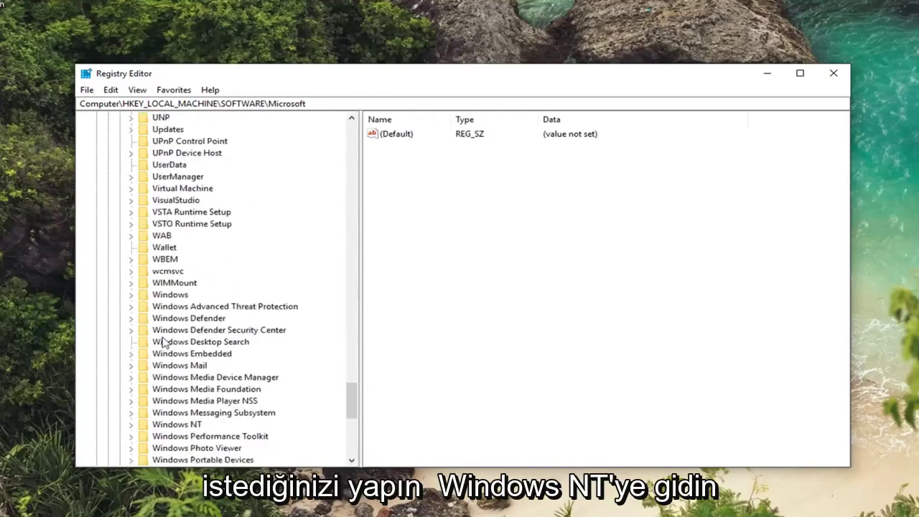
click(162, 354)
click(131, 354)
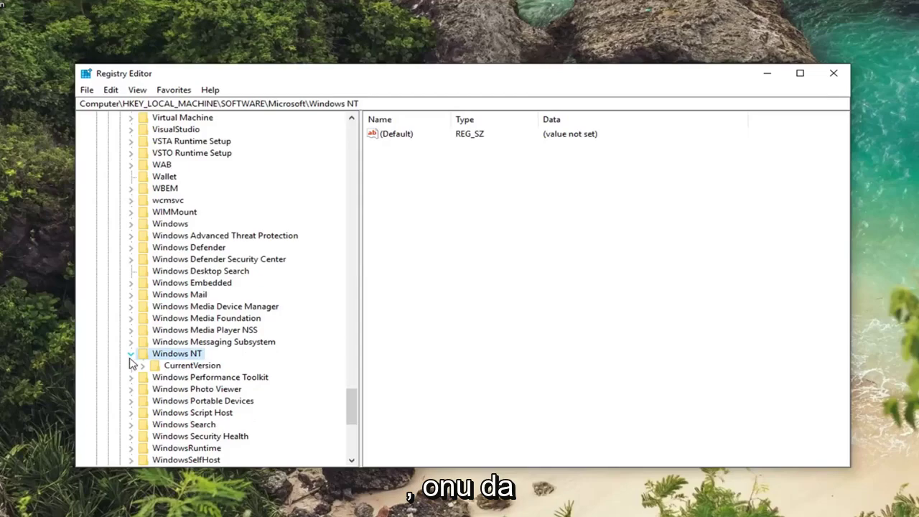
click(143, 366)
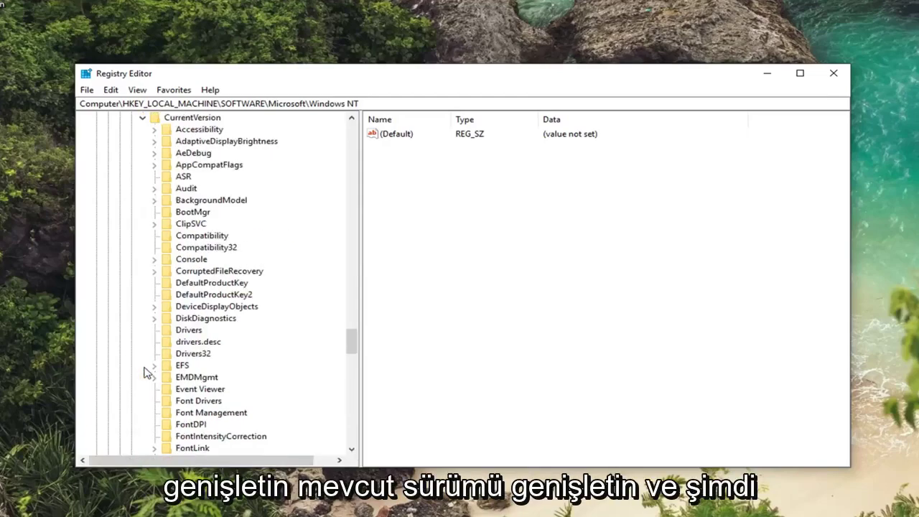
- Select the Windows key inside CurrentVersion to list its values
scroll(161, 359, down, 20)
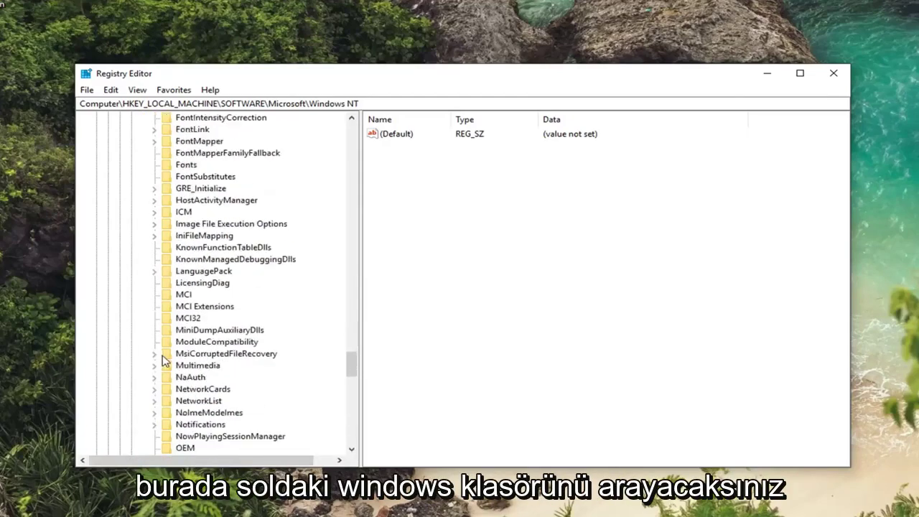
scroll(171, 368, down, 4)
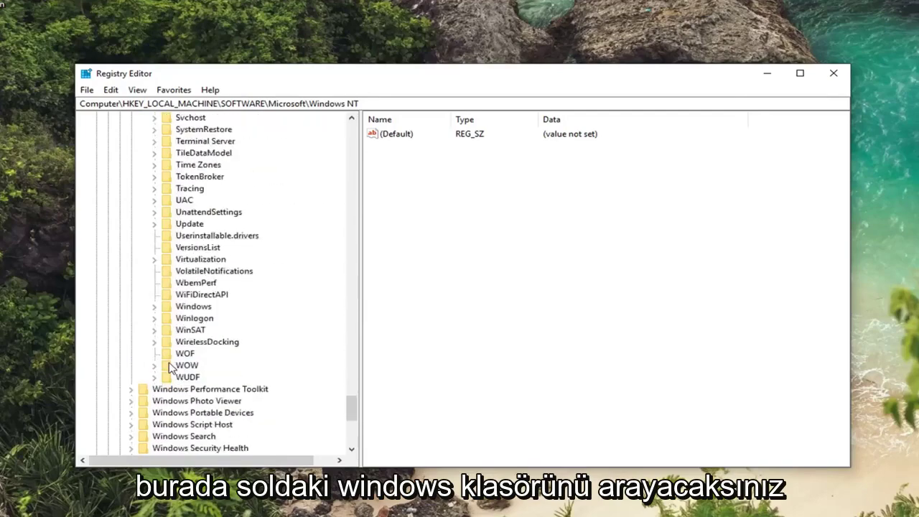
click(193, 307)
scroll(158, 327, up, 2)
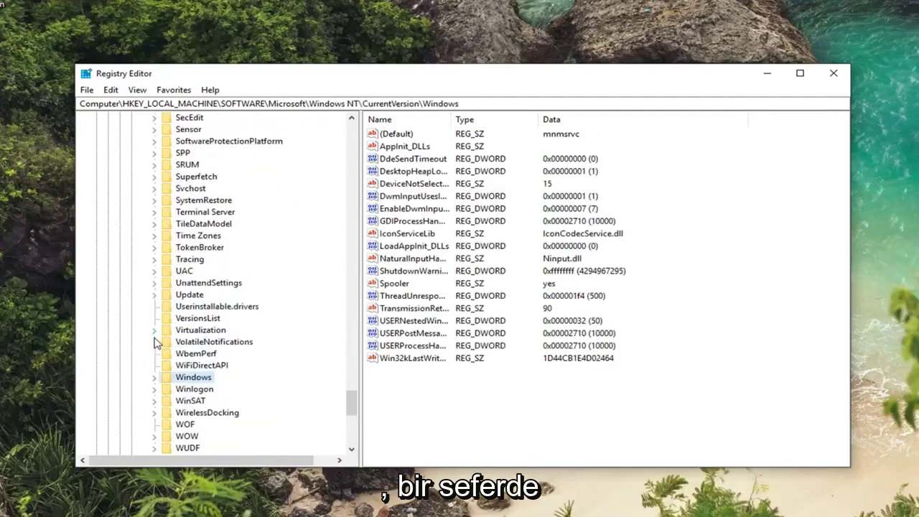
- Set the LoadAppInit_DLLs value data to 0 in hexadecimal, confirm it and close Registry Editor
click(412, 247)
double_click(397, 246)
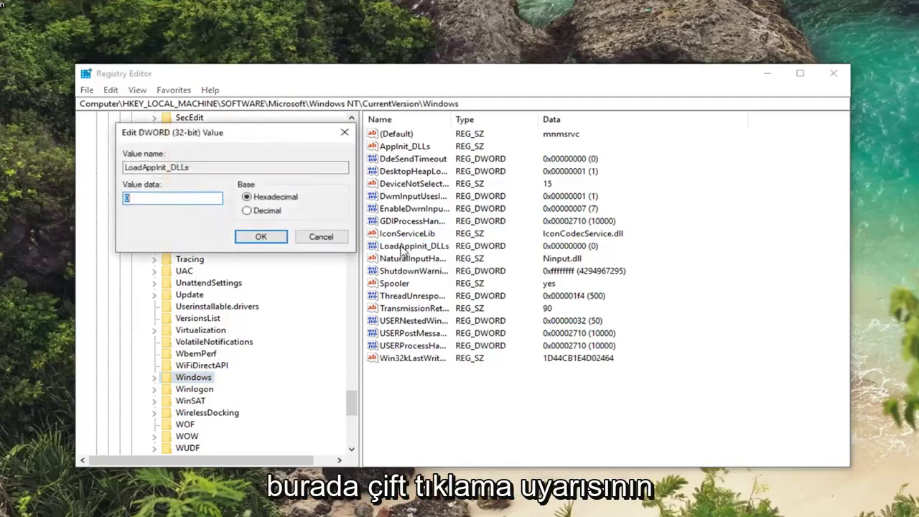
drag(253, 136, 560, 142)
key(BackSpace)
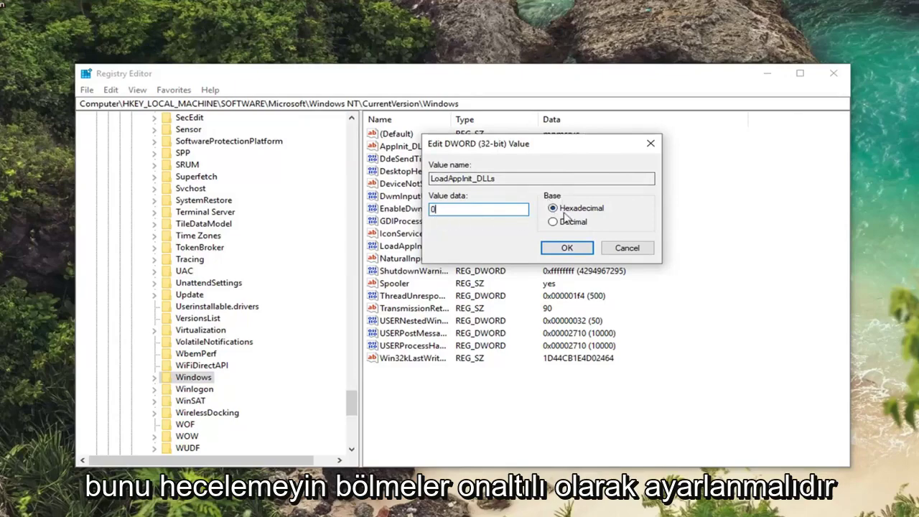
click(577, 250)
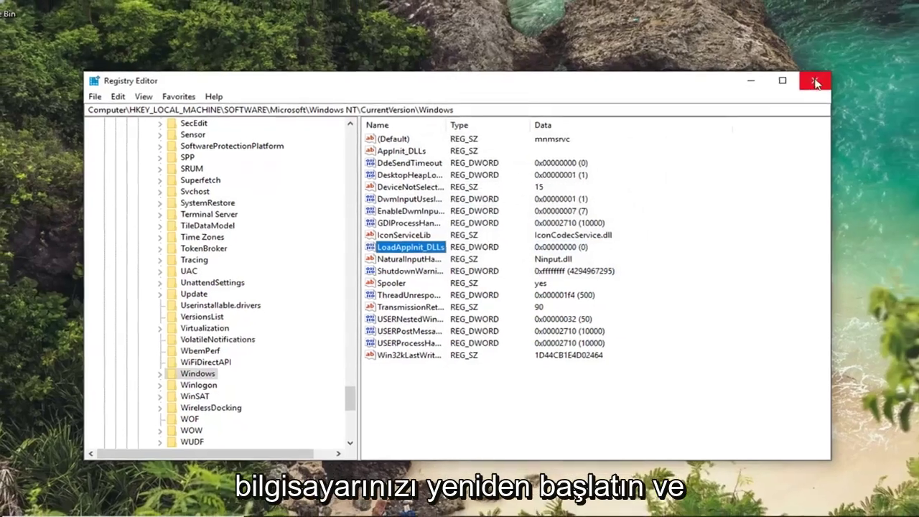
click(834, 73)
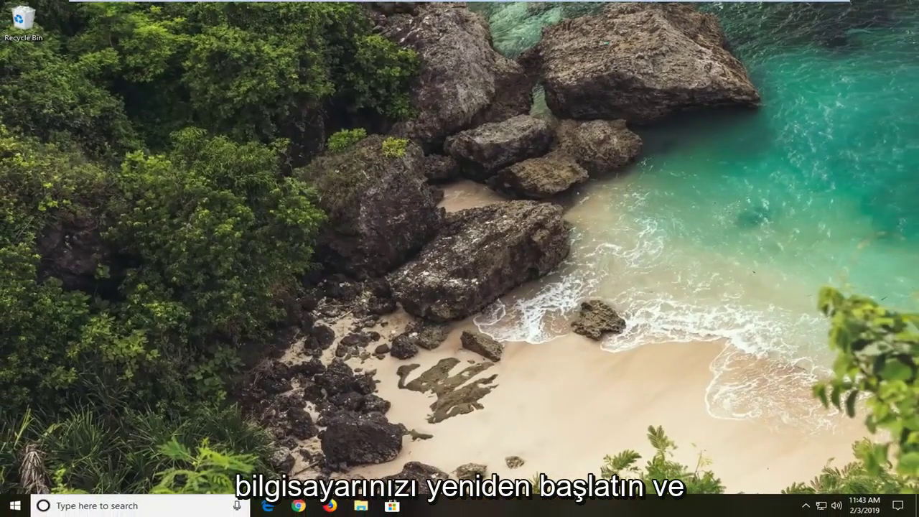